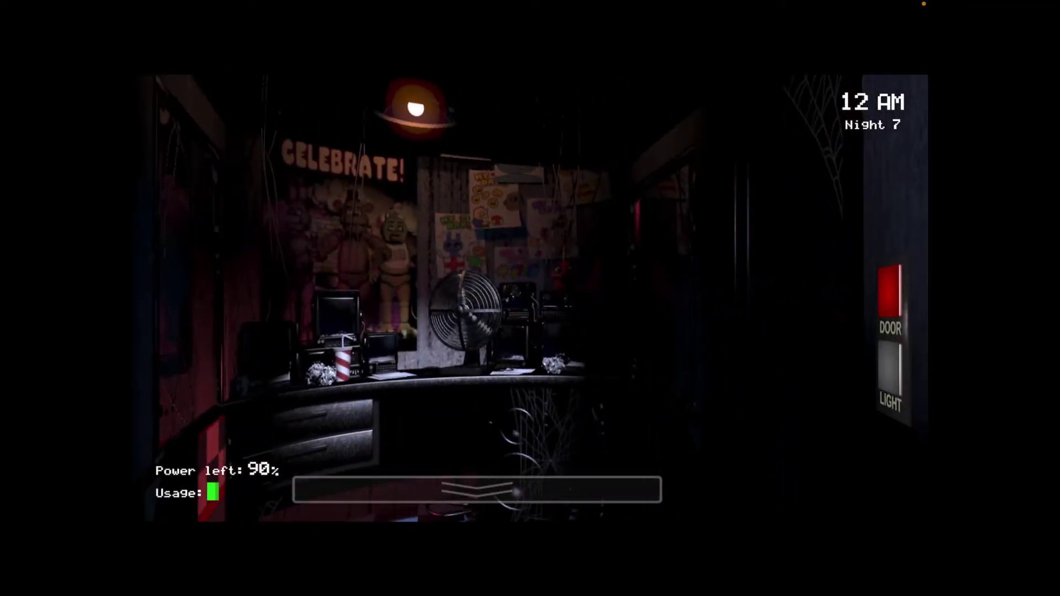
click(889, 292)
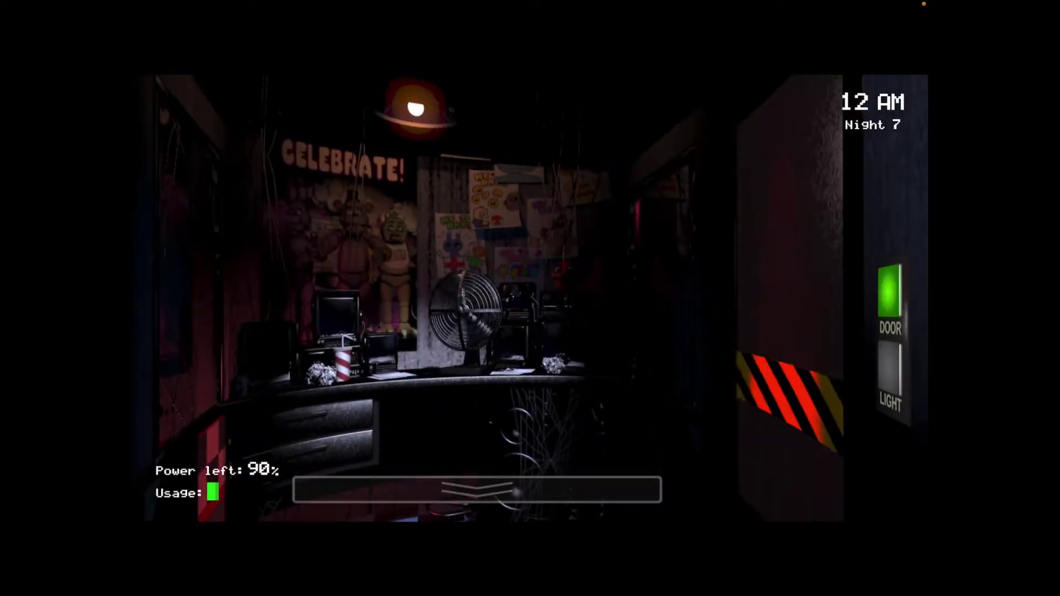